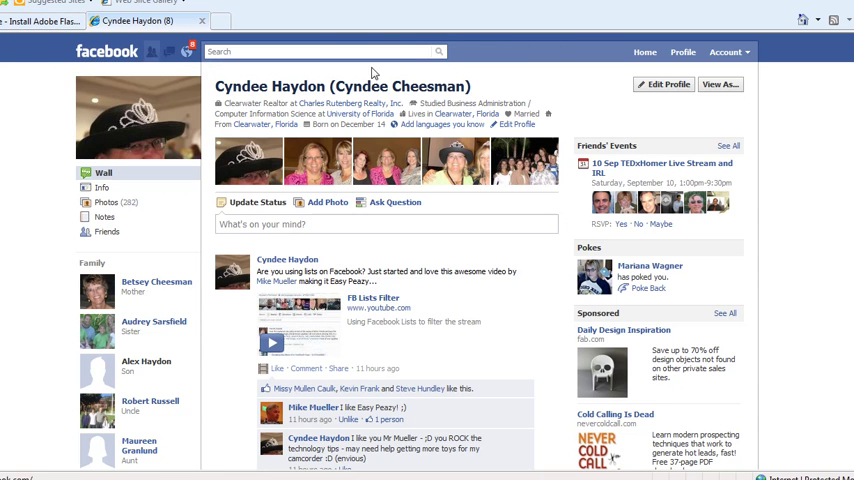
Go to the Edit Friends page from the Account menu.
click(747, 57)
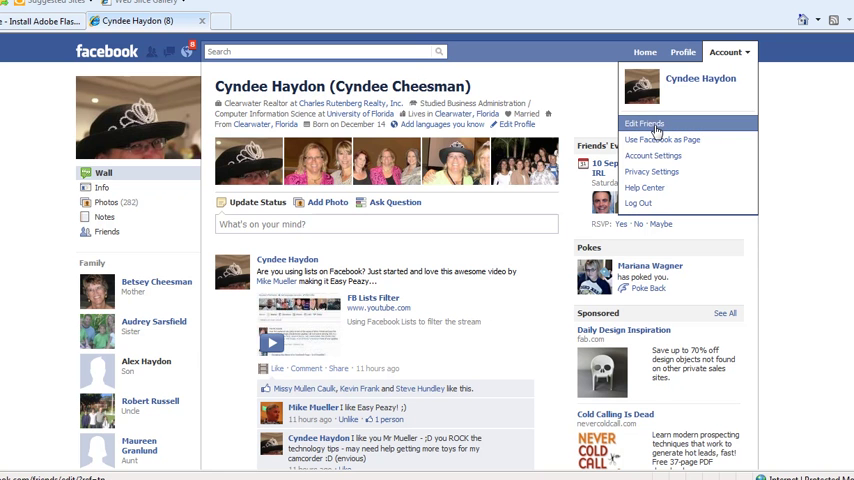
click(656, 125)
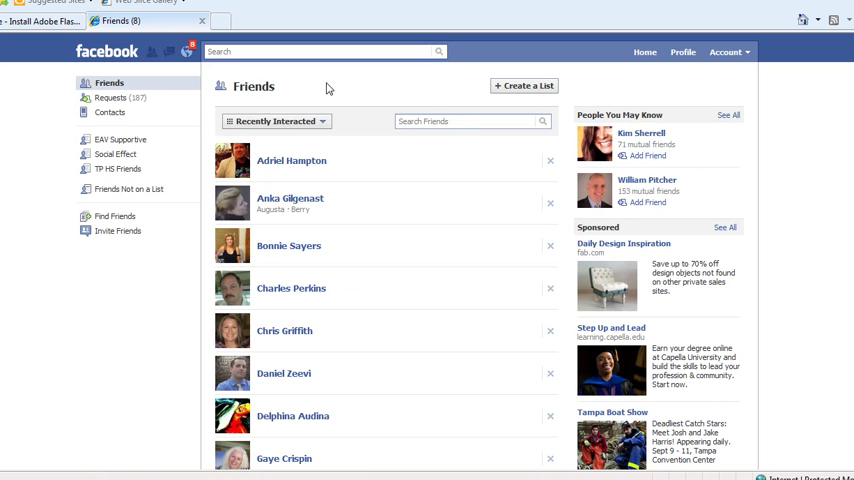
Start a new friend list named 'Favorite People' and add Jessica Northey.
click(525, 88)
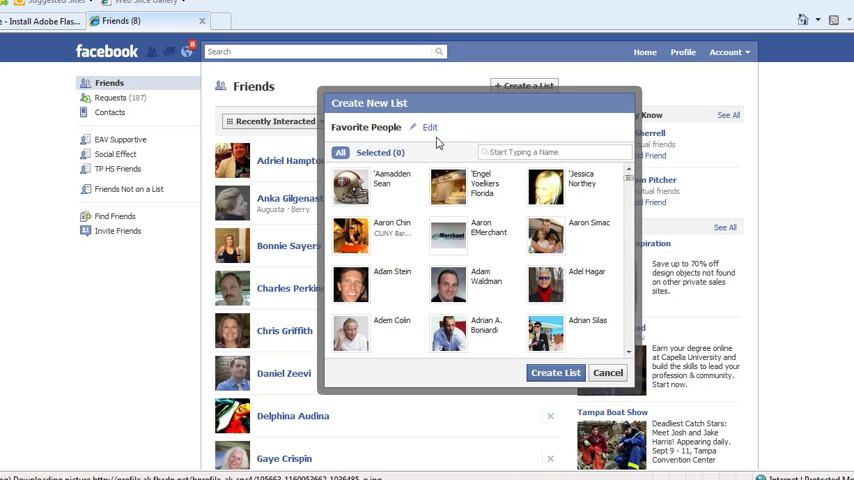
click(570, 185)
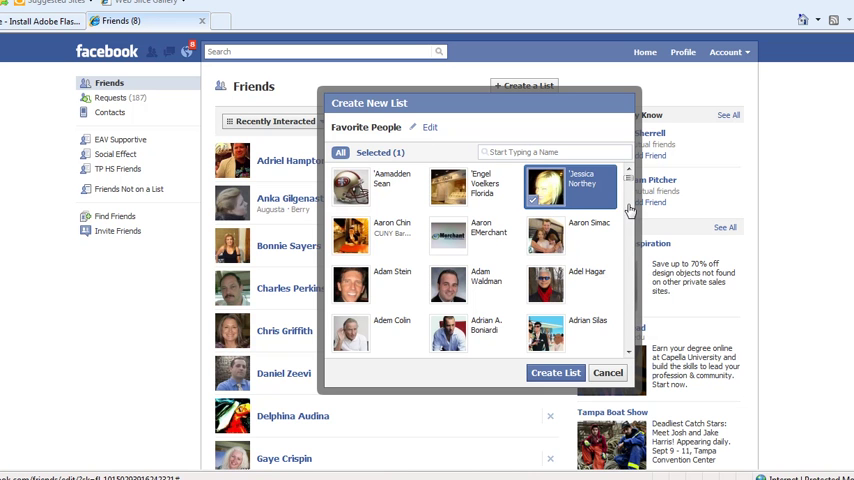
Search 'michael q todd' and add both Michael Q Todd profiles to the list.
click(495, 152)
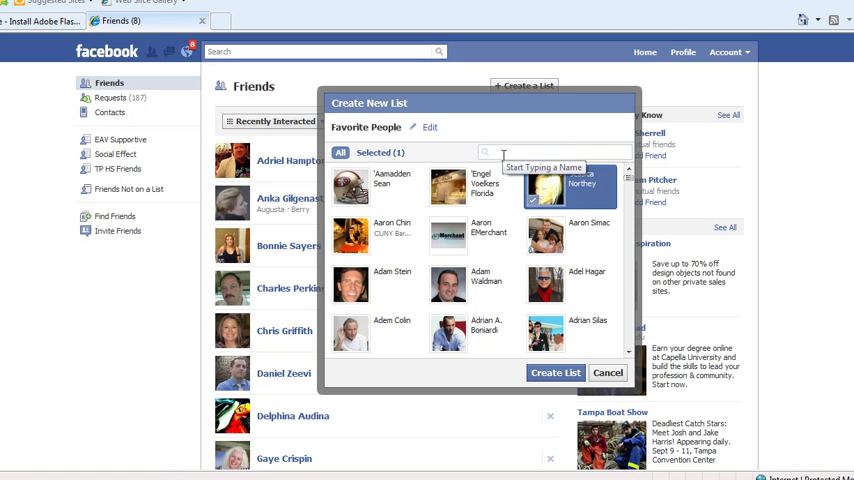
text(micha)
text(el q todd)
key(BackSpace)
key(BackSpace)
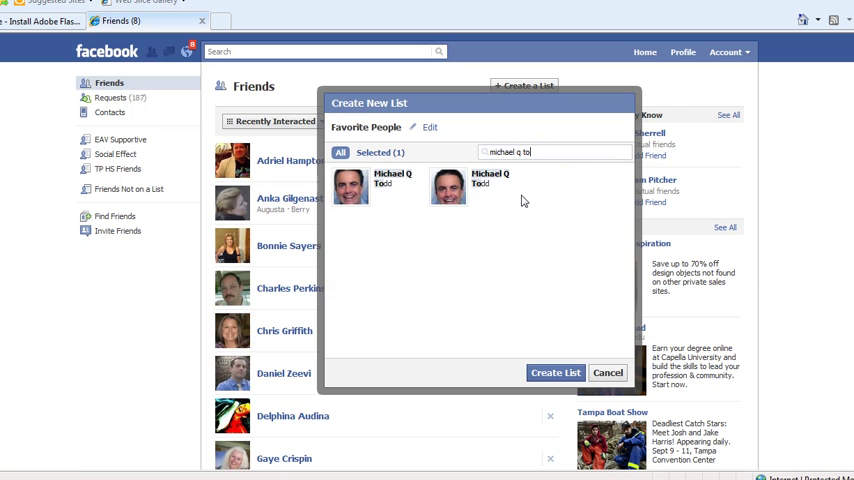
text(dd)
click(375, 186)
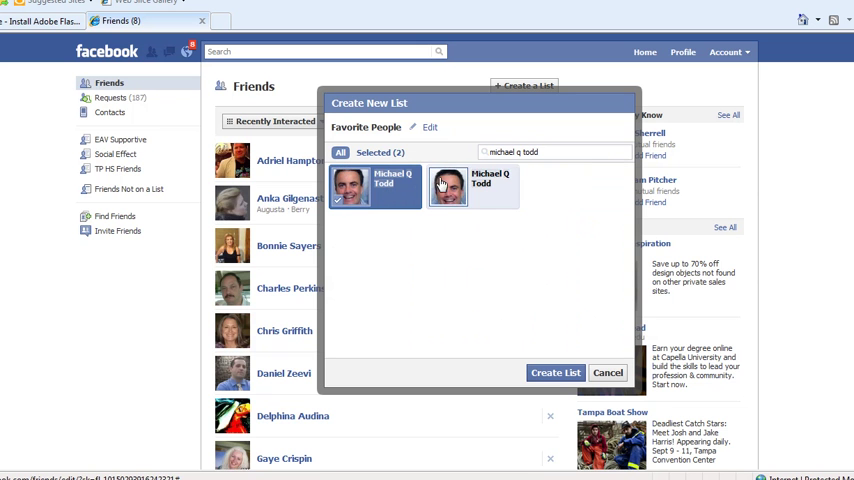
click(448, 186)
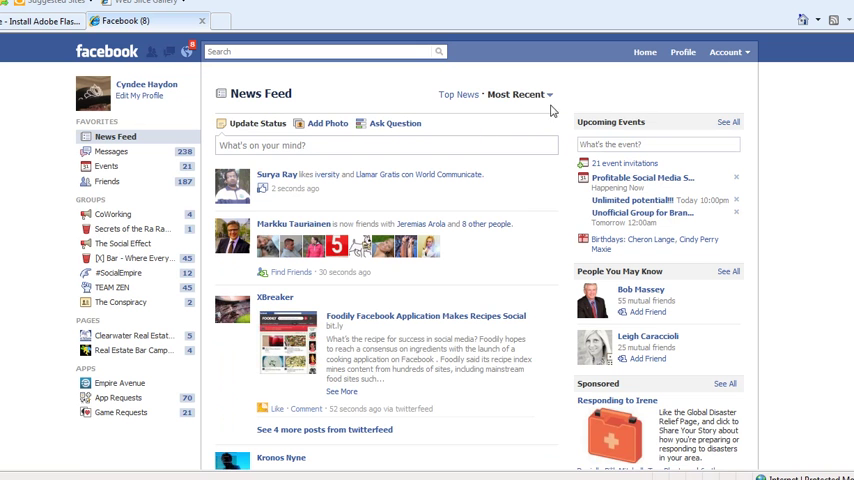
Switch the News Feed filter from Most Recent to the Favorite People list.
click(550, 96)
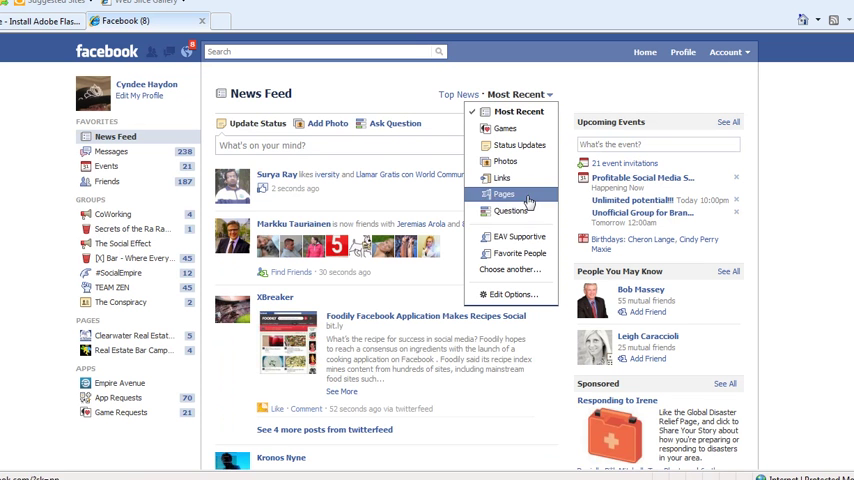
click(520, 253)
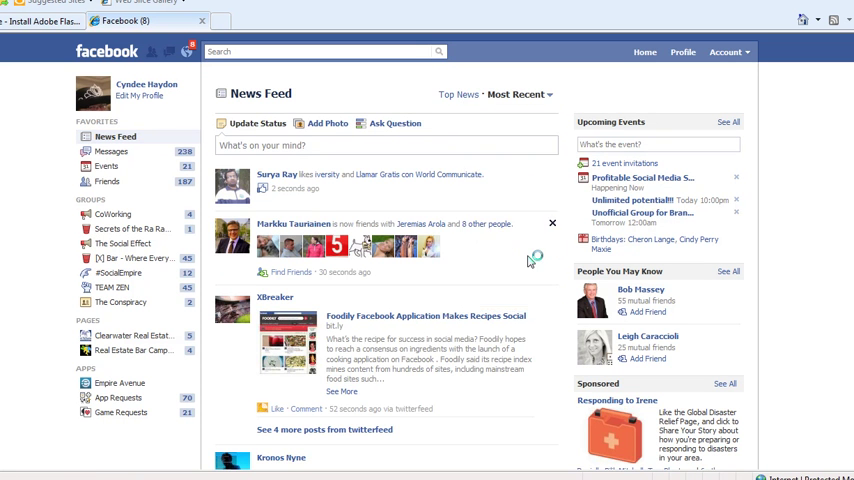
scroll(411, 227, down, 4)
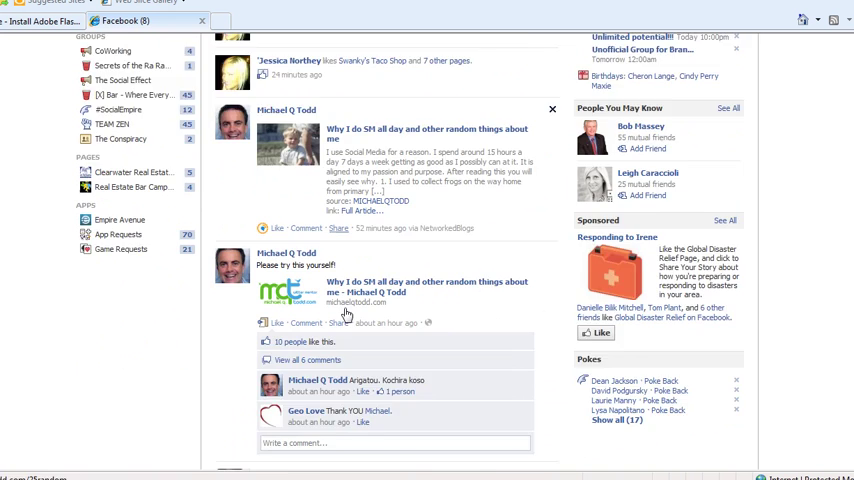
scroll(380, 280, down, 4)
scroll(345, 321, down, 3)
scroll(302, 183, up, 1)
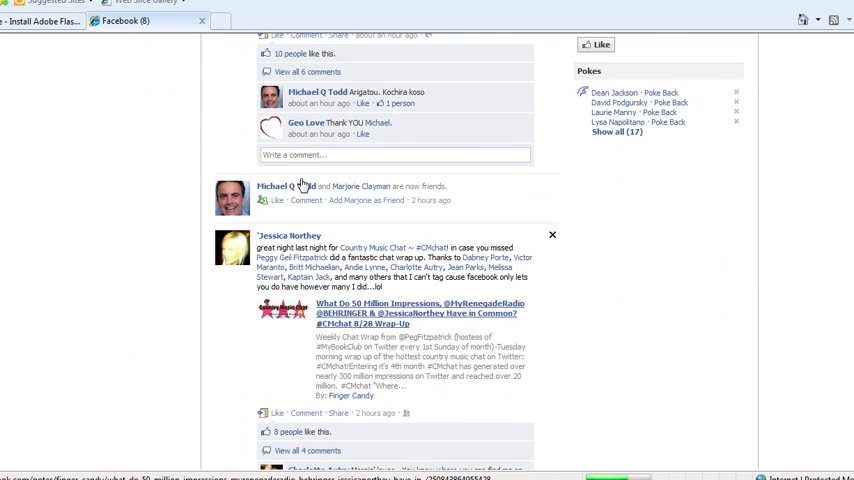
scroll(302, 183, up, 10)
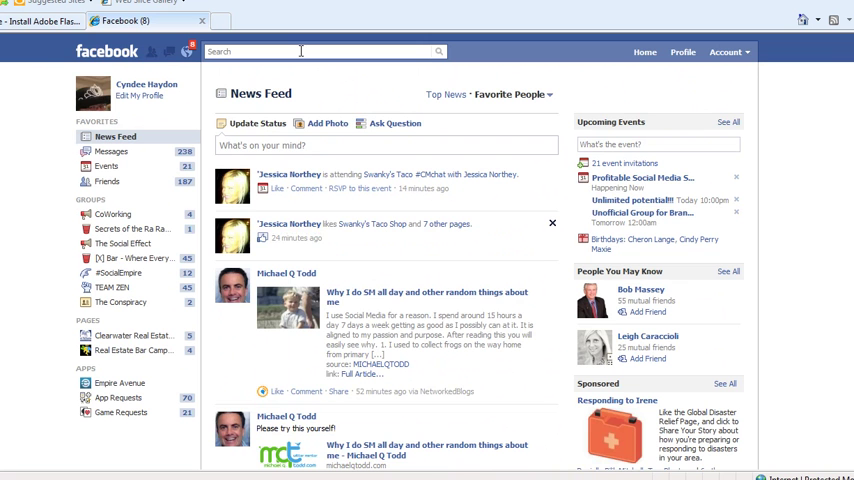